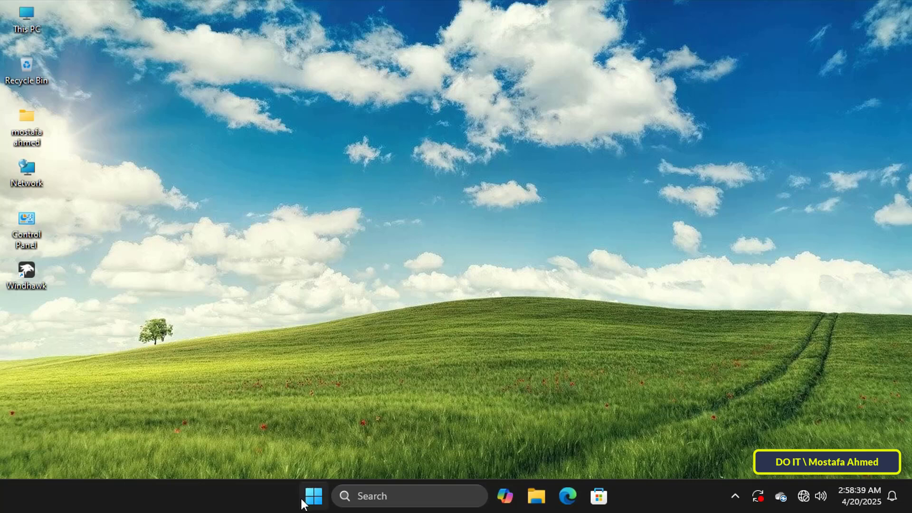
From the Start menu, reach Sign-in options and expand the PIN (Windows Hello) entry
left_click(309, 497)
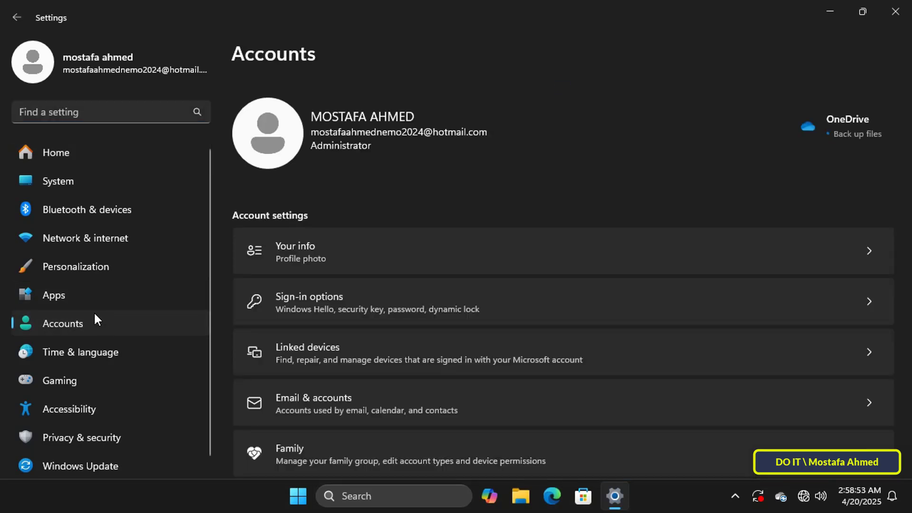
left_click(383, 312)
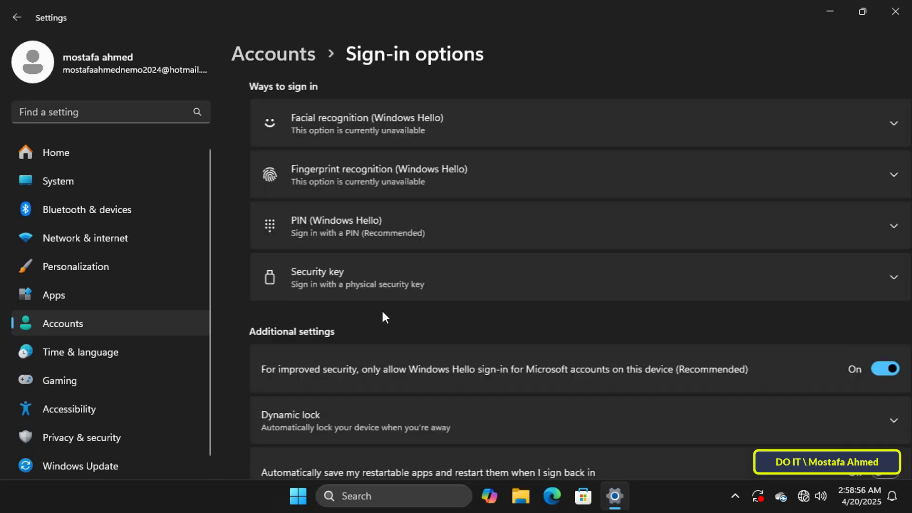
left_click(398, 231)
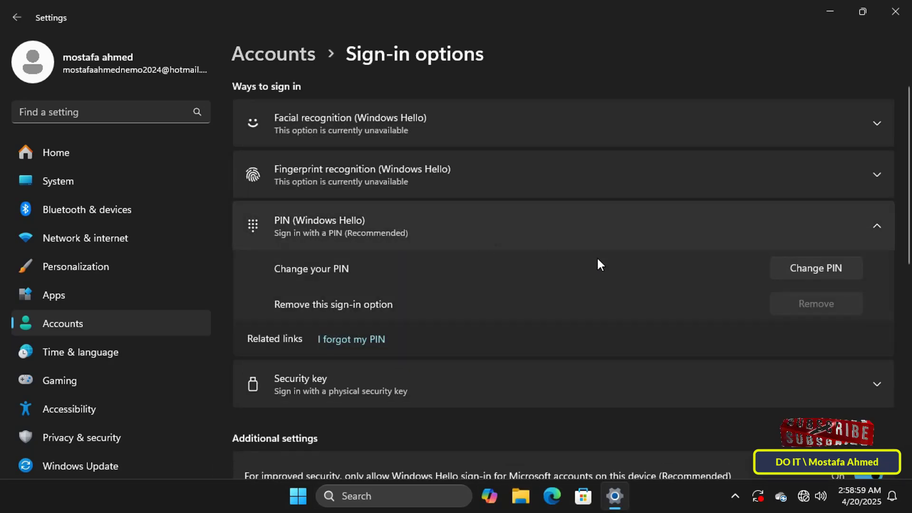
In the Change PIN dialog, include letters and symbols, review the 4-character minimum, then cancel
left_click(794, 268)
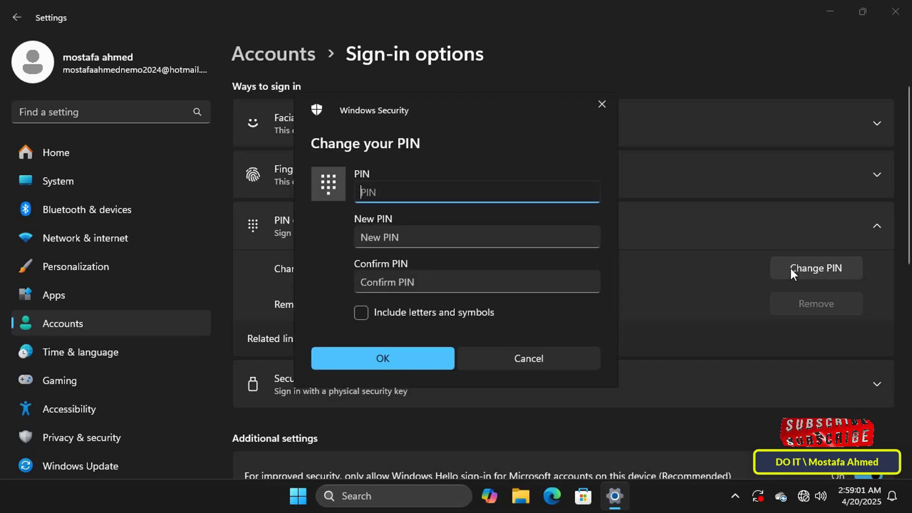
left_click(437, 313)
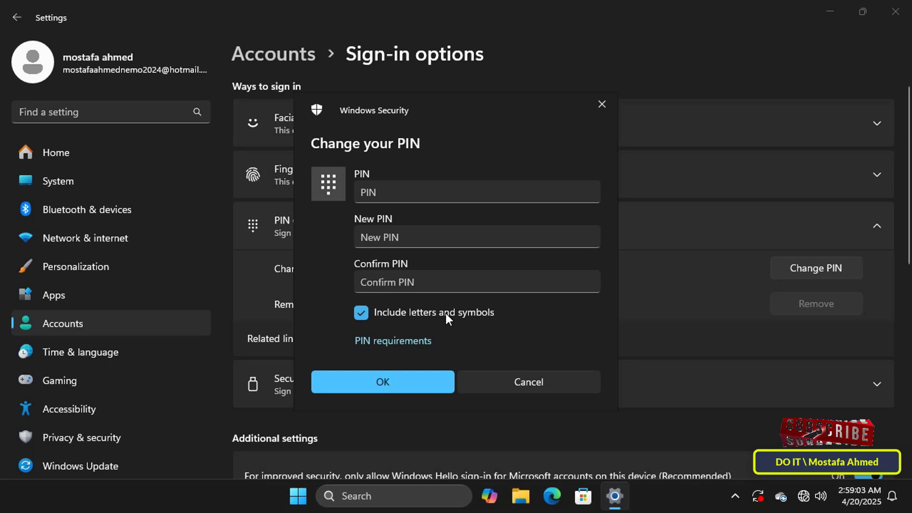
left_click(421, 341)
scroll(527, 327, "down", 1)
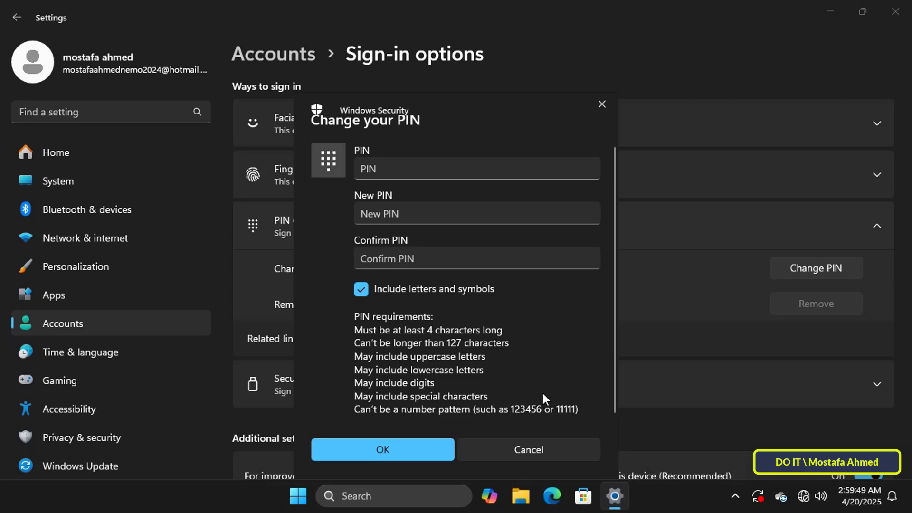
left_click(492, 448)
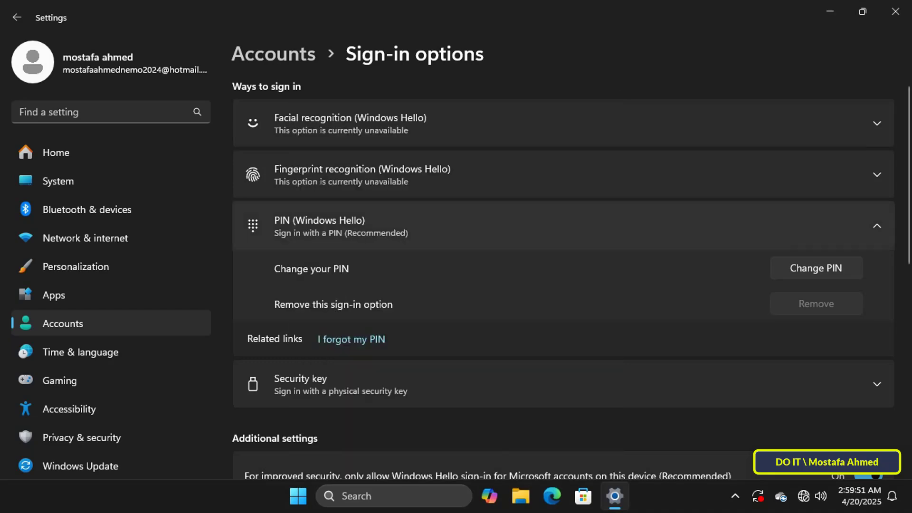
Close Settings and enter gpedit.msc in a cleared Run dialog
left_click(895, 11)
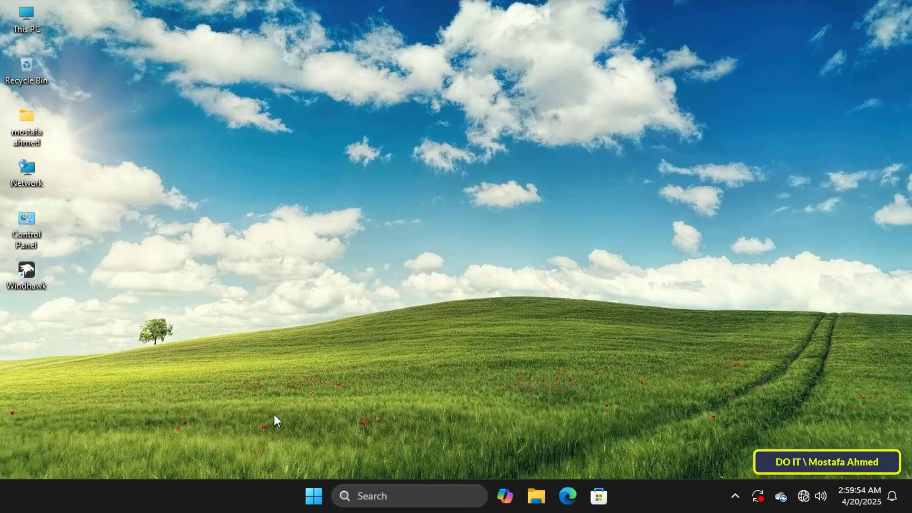
key("super+r")
key("BackSpace")
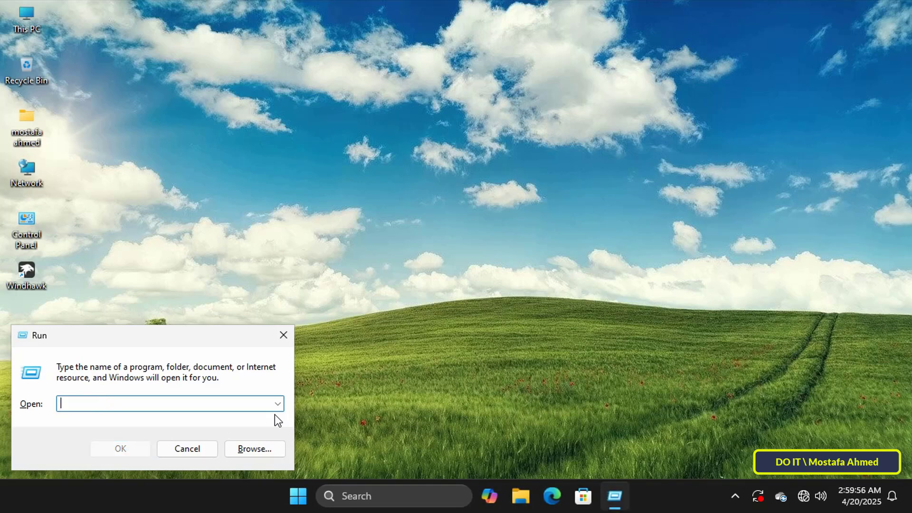
type("gped")
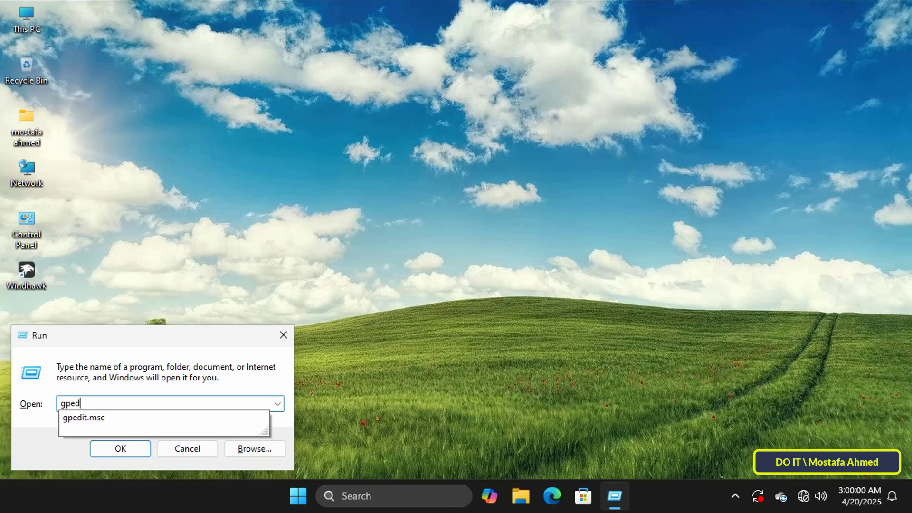
type("it.msc")
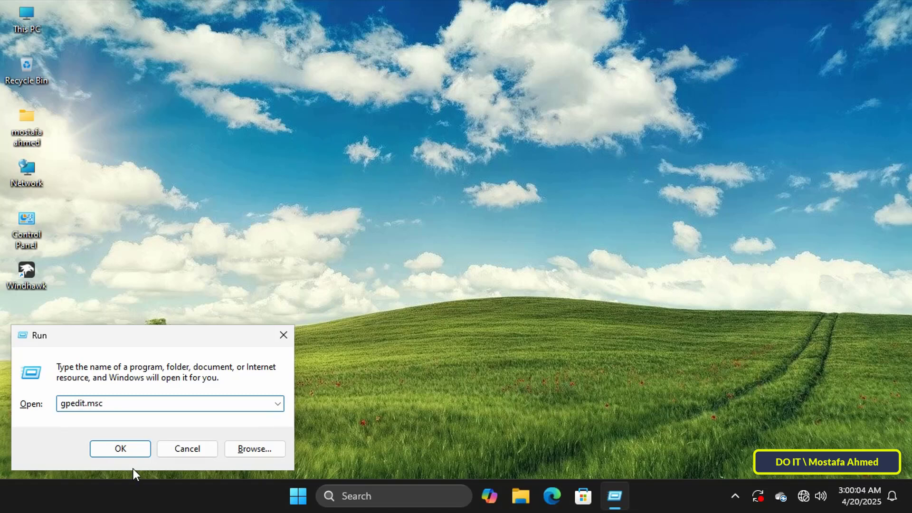
Launch the maximized policy editor, navigate Computer Configuration > Administrative Templates > System > PIN Complexity, select Minimum PIN length
left_click(138, 448)
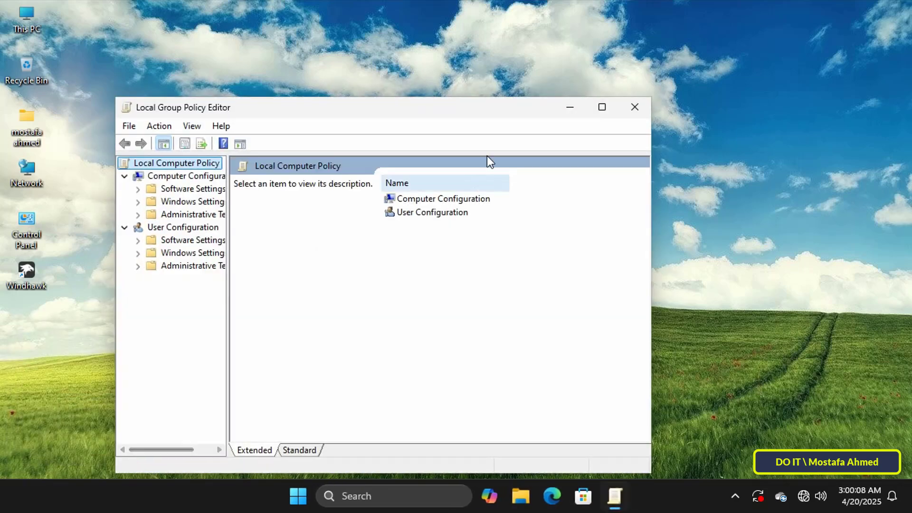
left_click(601, 109)
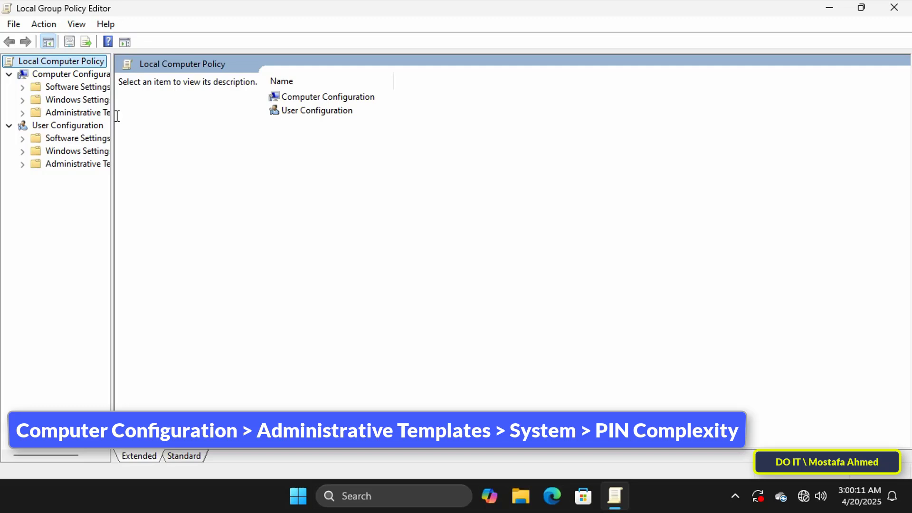
left_click_drag(113, 115, 194, 115)
left_click(103, 75)
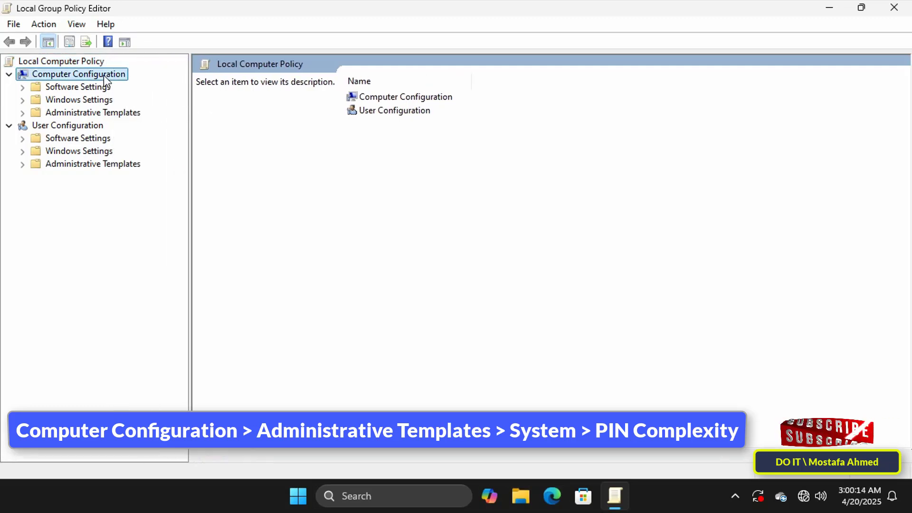
left_click(95, 112)
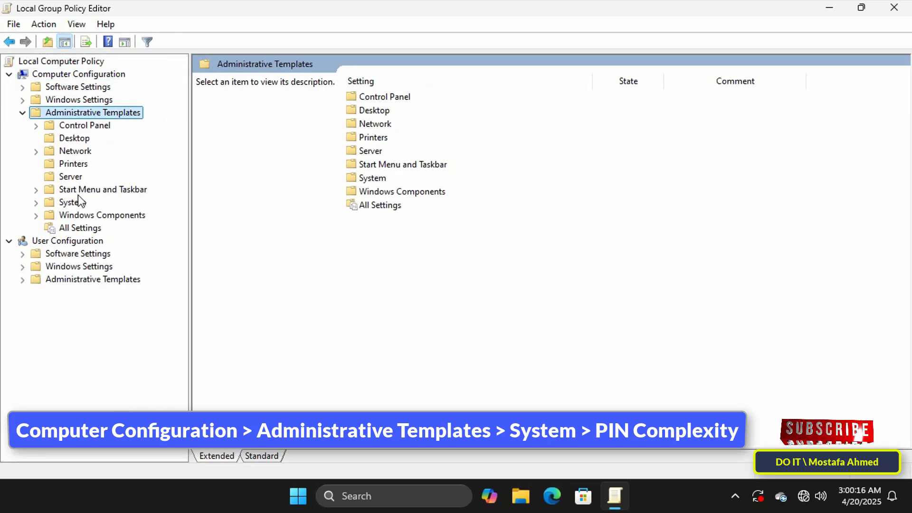
double_click(76, 200)
scroll(119, 238, "down", 4)
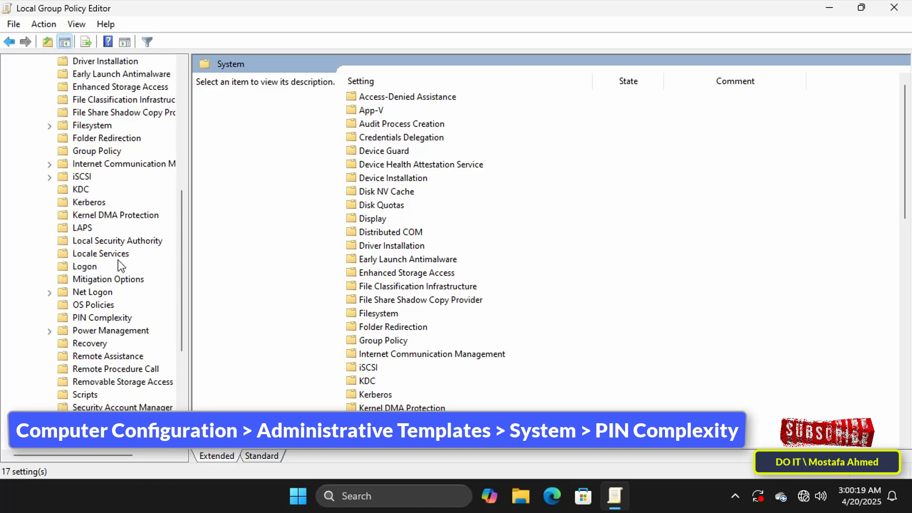
left_click(108, 319)
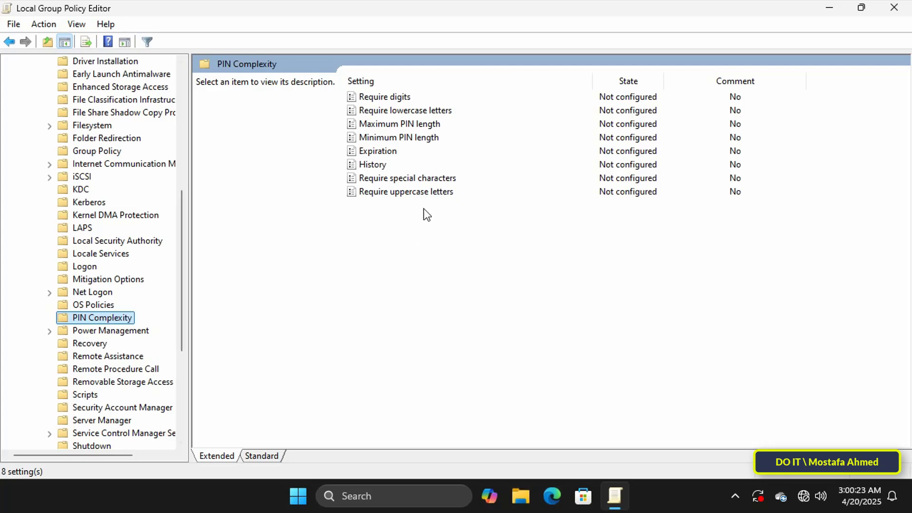
left_click(425, 139)
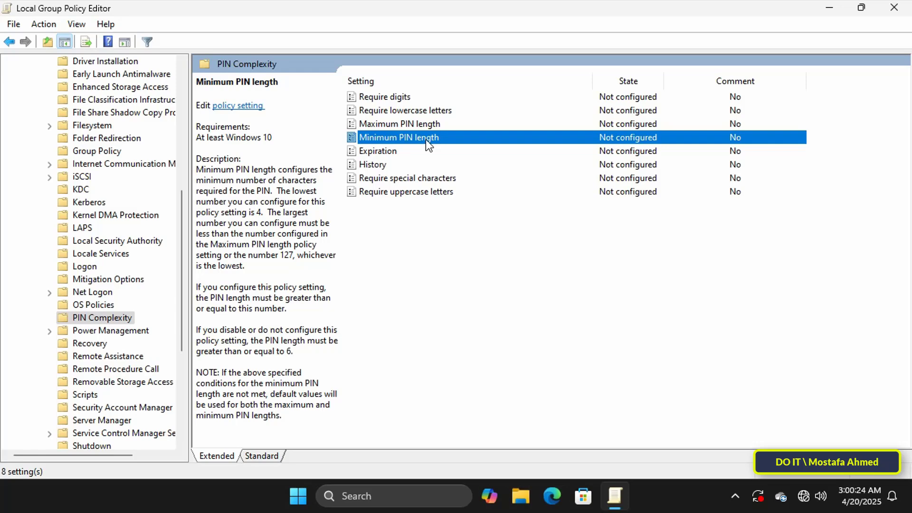
Enable Minimum PIN length, raise the value from 4 to 8, then apply and confirm with OK
double_click(425, 139)
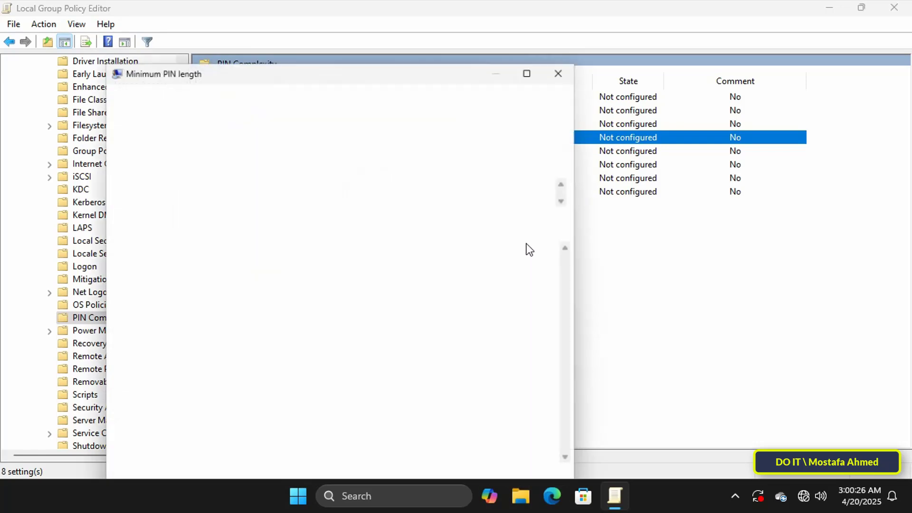
left_click_drag(457, 76, 579, 36)
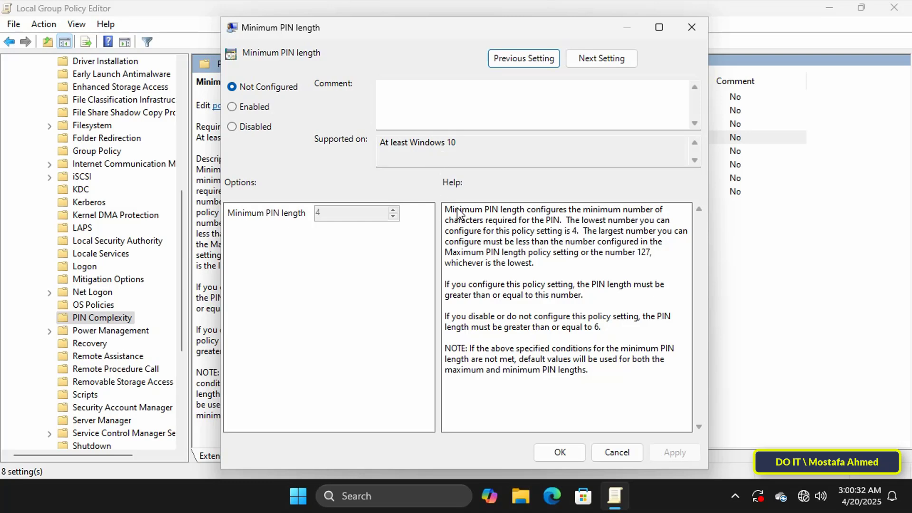
left_click(247, 108)
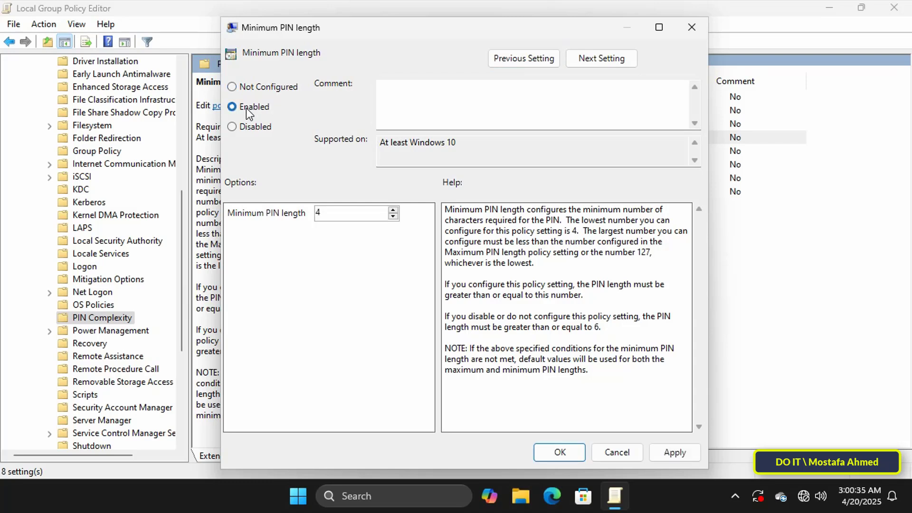
left_click(394, 209)
left_click(394, 210)
left_click(394, 210)
left_click(393, 210)
left_click(675, 452)
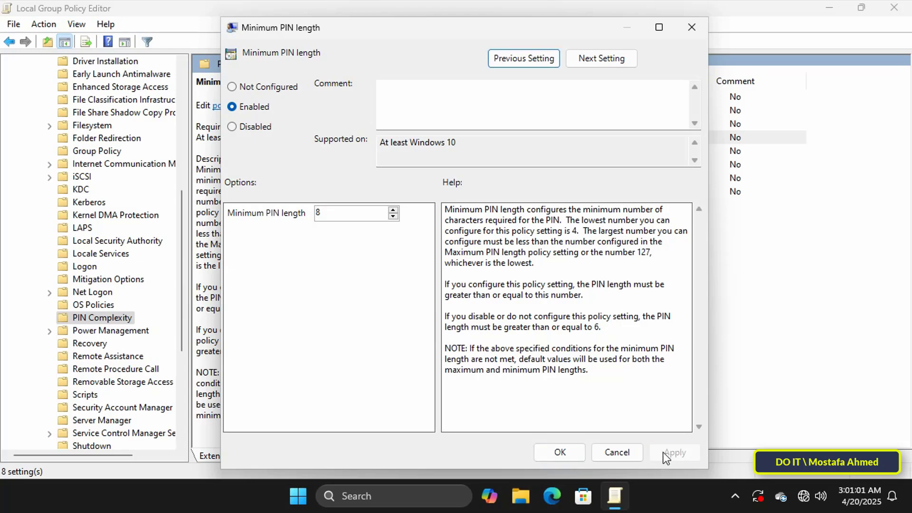
left_click(564, 453)
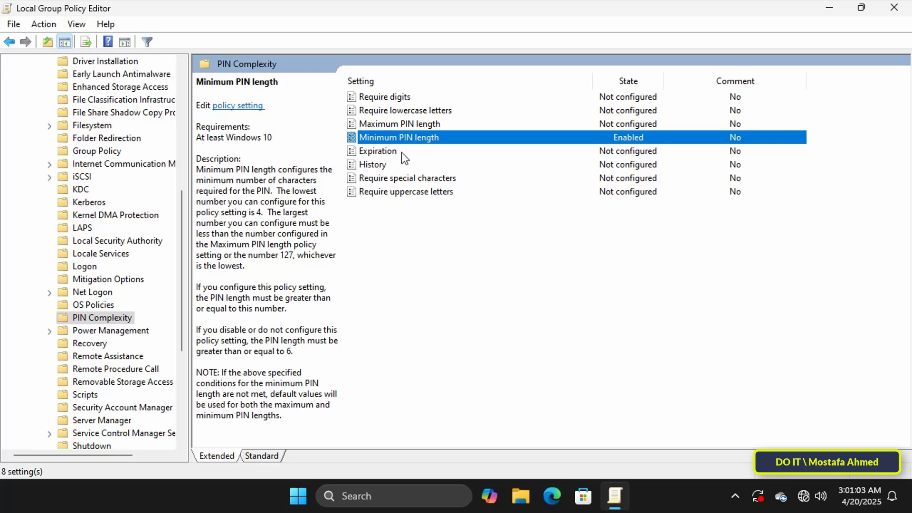
Close the policy editor, restart the PC, and sign in with the current PIN
left_click(894, 7)
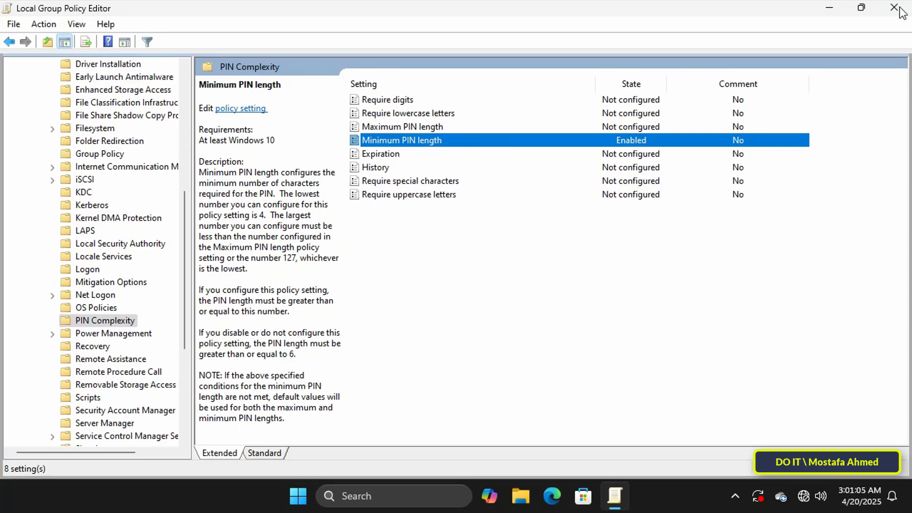
left_click(313, 496)
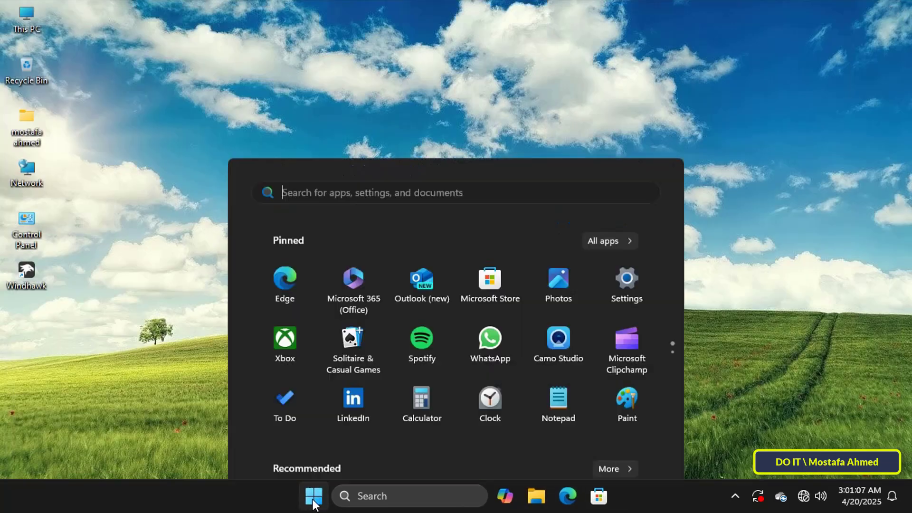
left_click(634, 447)
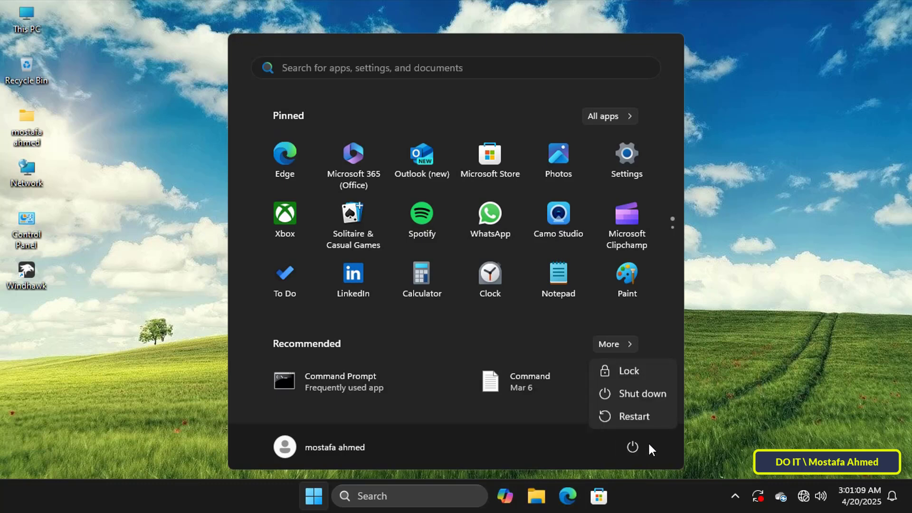
left_click(644, 420)
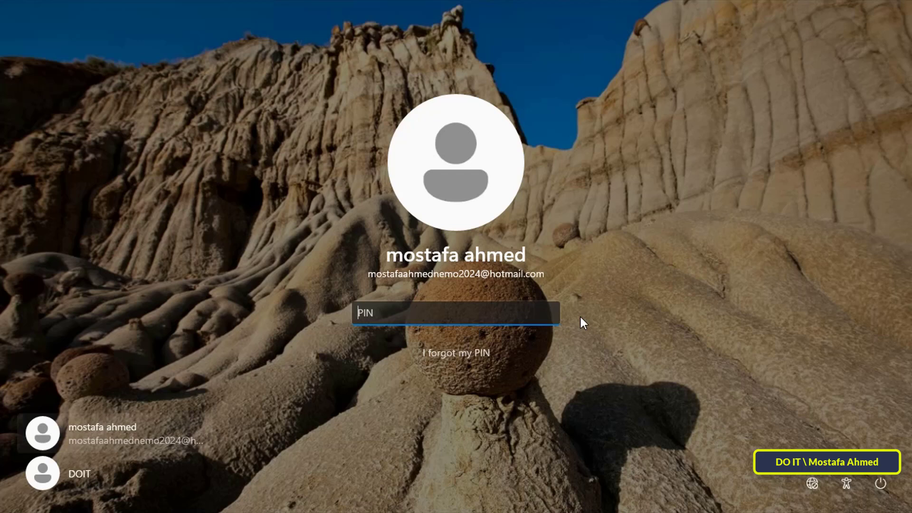
type("••••")
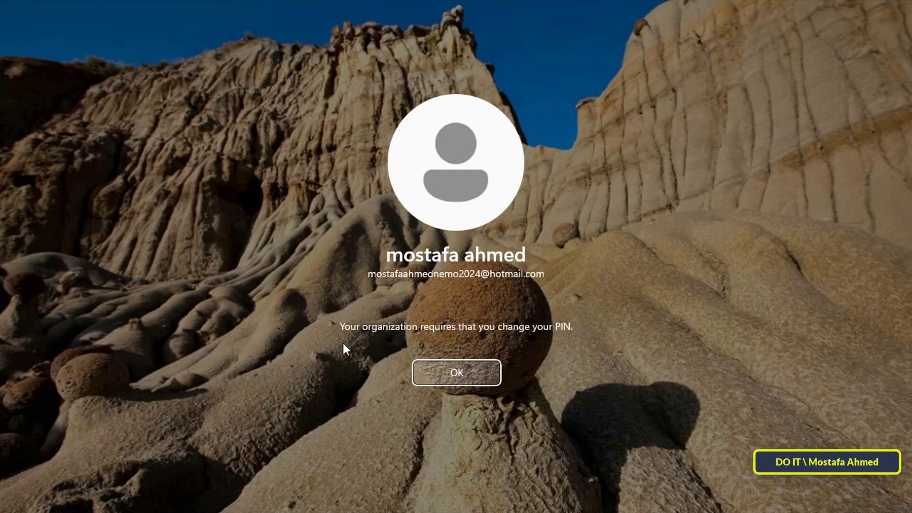
Acknowledge the required PIN change and review the new PIN requirements
left_click(481, 370)
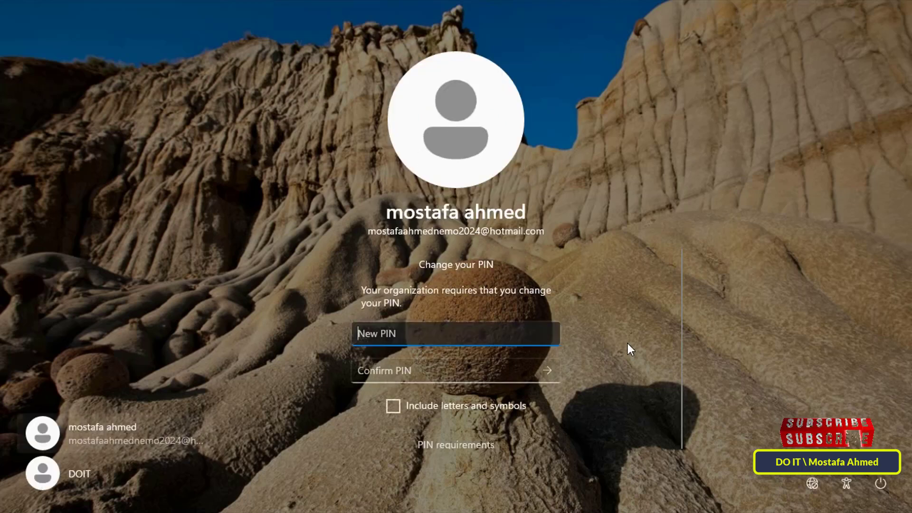
left_click(480, 402)
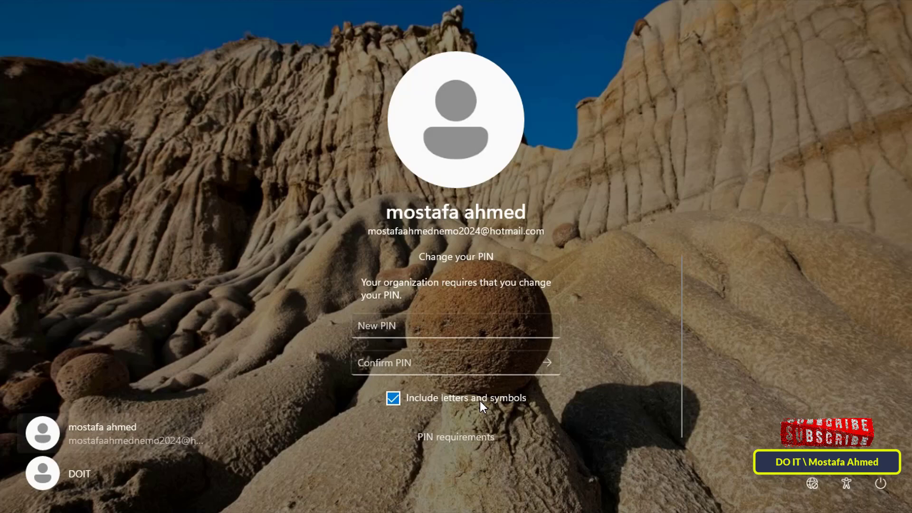
left_click(436, 438)
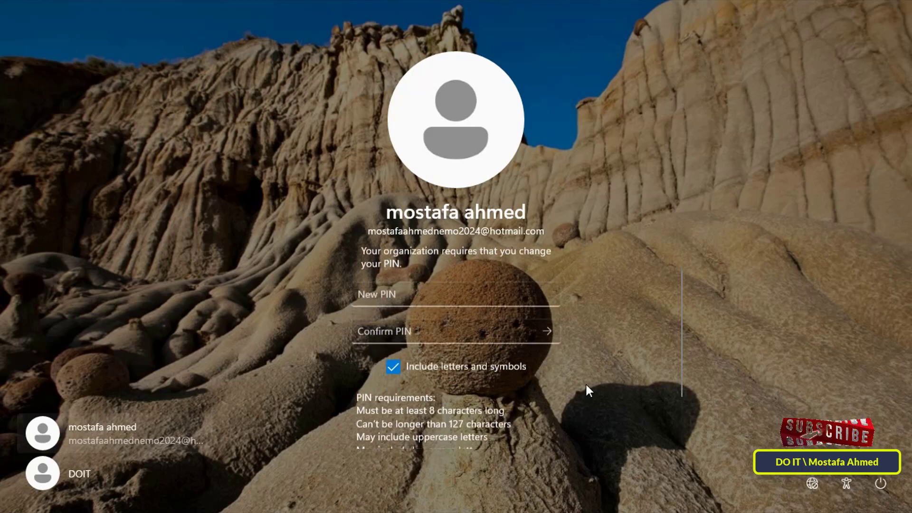
scroll(587, 389, "down", 1)
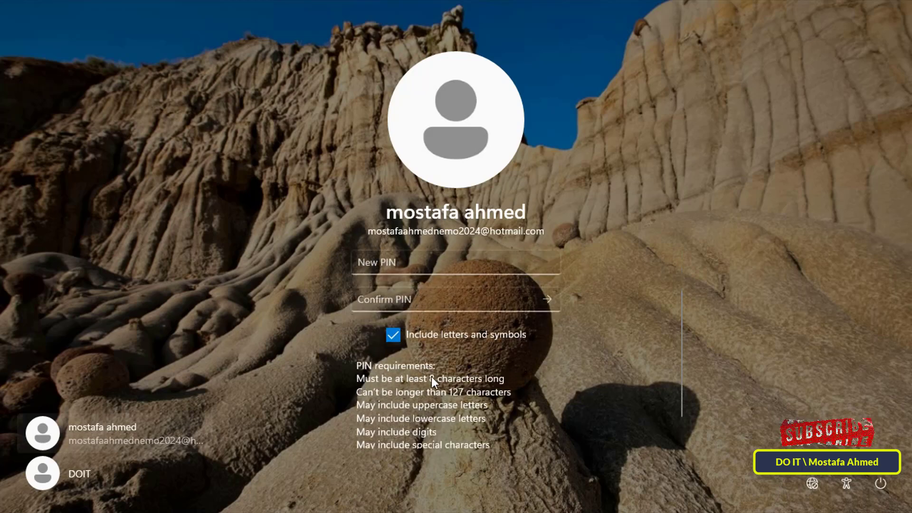
Enter and confirm a new digits-only 8-digit PIN and submit it
key("Tab")
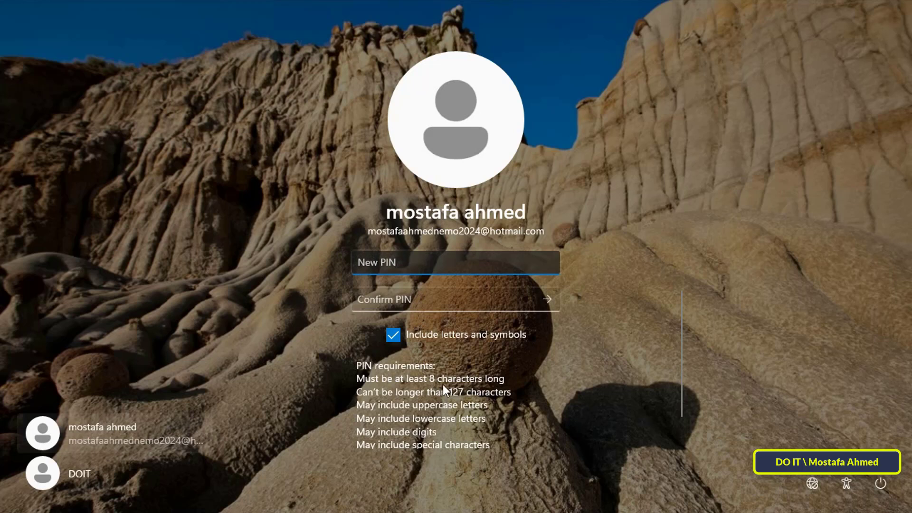
left_click(418, 340)
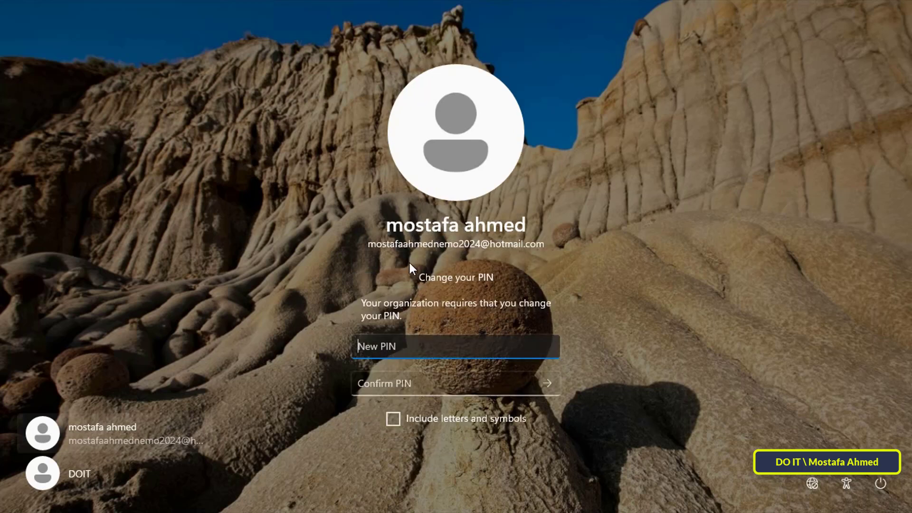
type("123456")
key("Tab")
type("12345678")
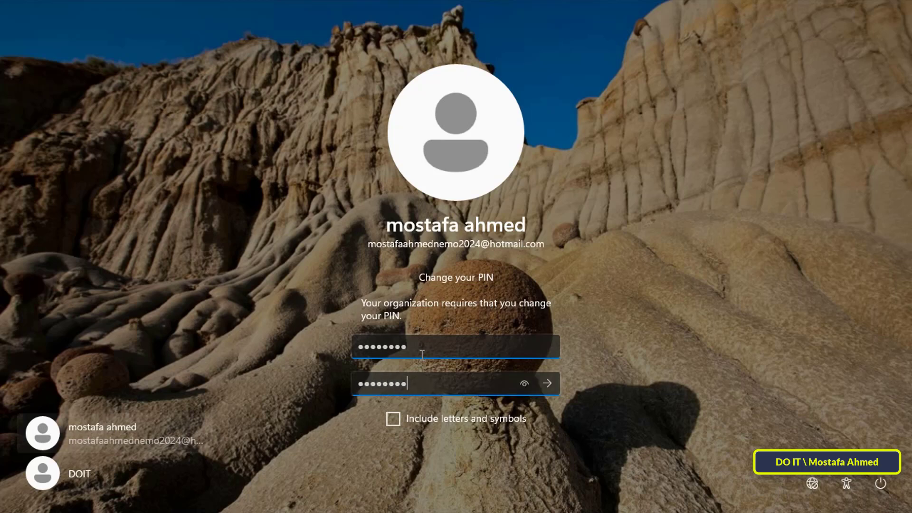
left_click(548, 383)
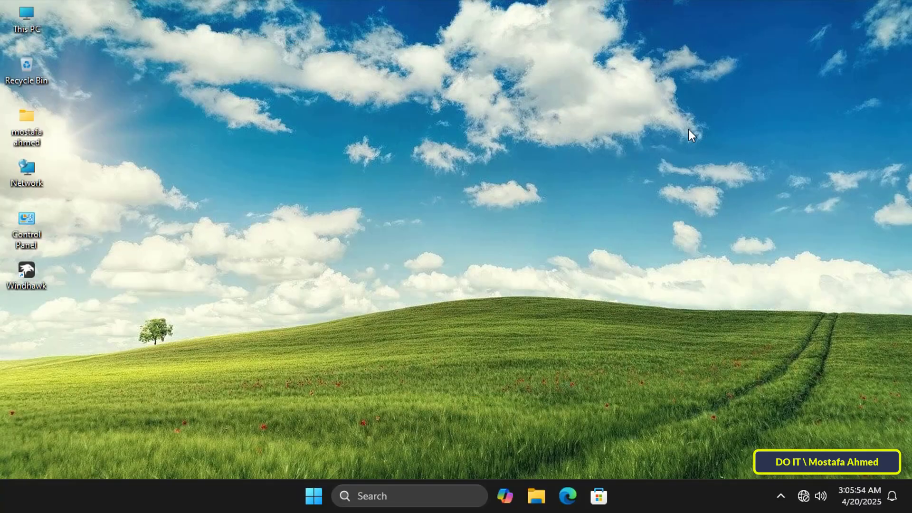
Launch Settings from Start, go to Accounts > Sign-in options, and expand PIN (Windows Hello)
left_click(309, 495)
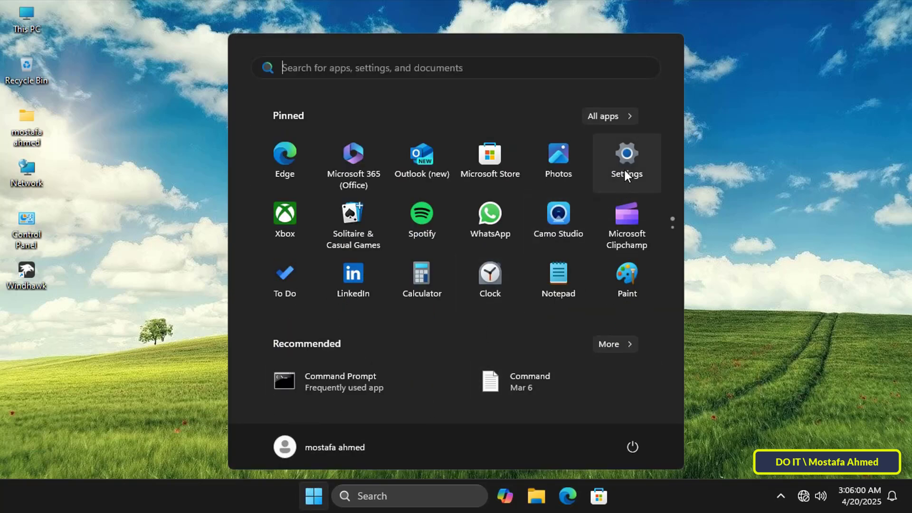
left_click(625, 170)
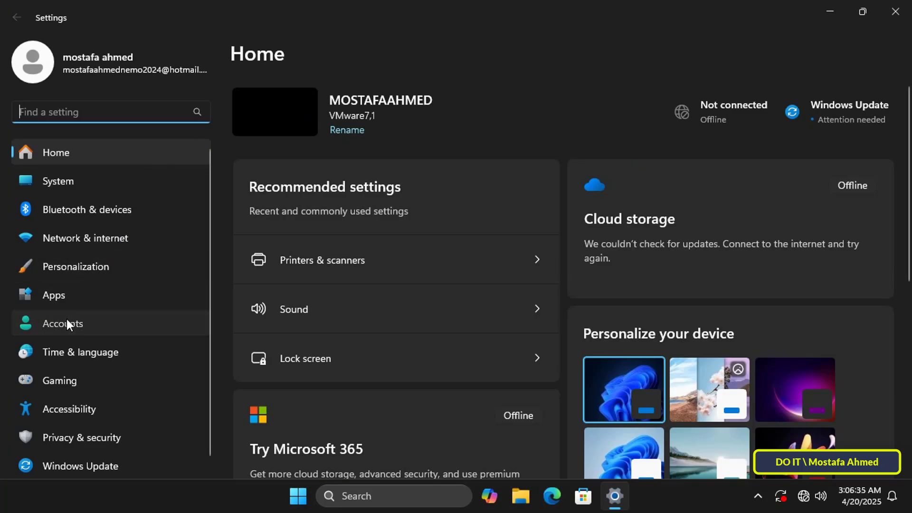
left_click(67, 320)
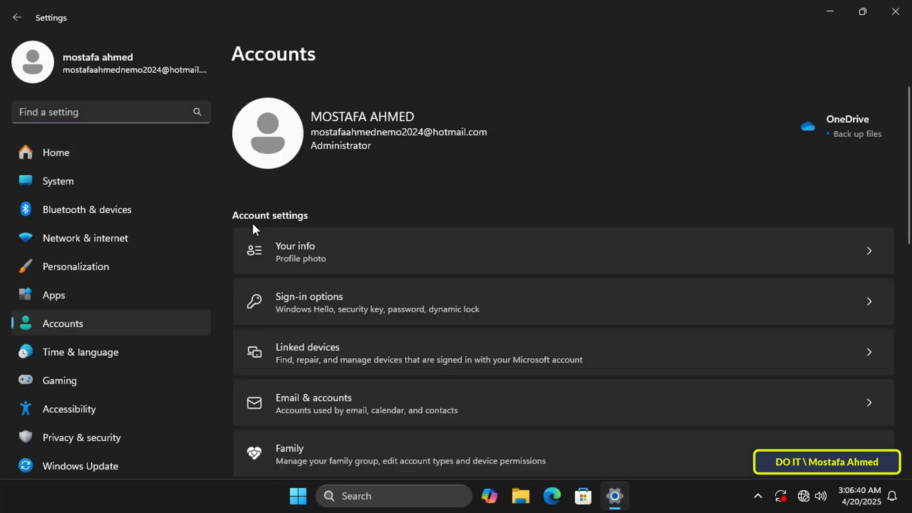
left_click(326, 298)
left_click(577, 238)
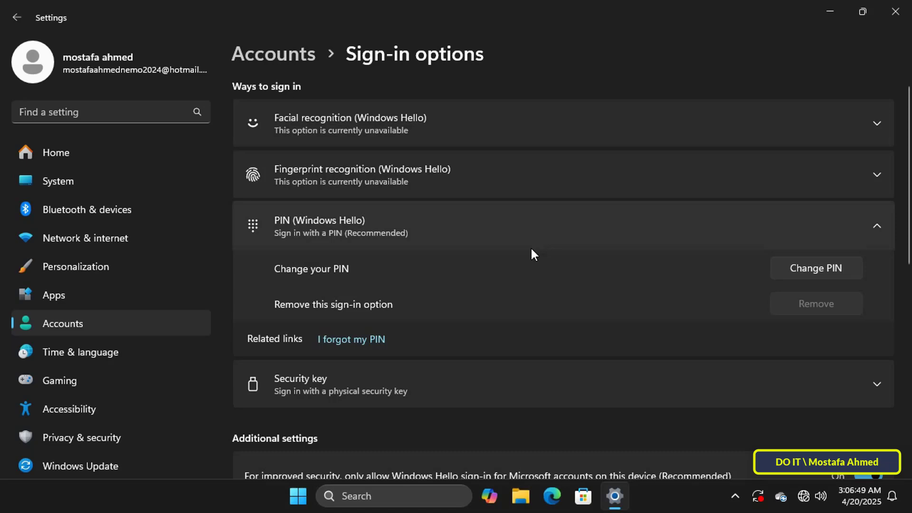
Include letters and symbols and expand PIN requirements, confirming the new 8-character minimum
left_click(415, 317)
left_click(391, 340)
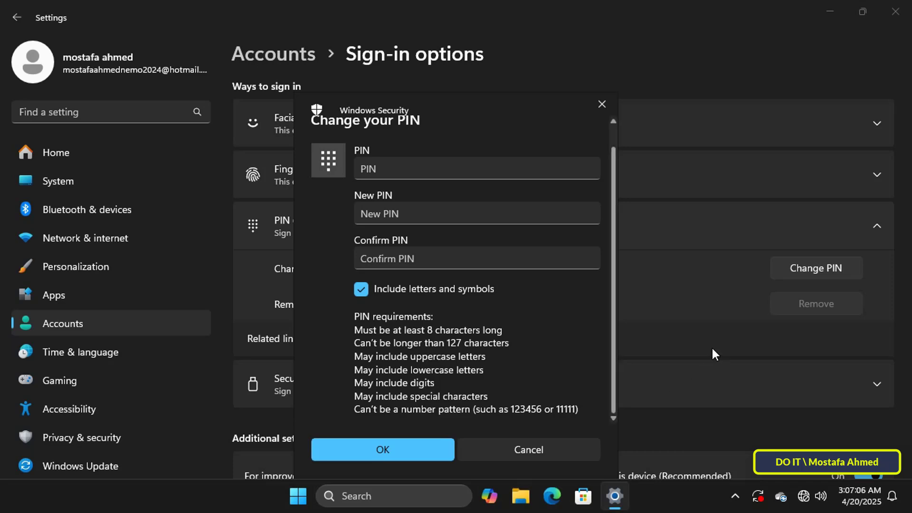
scroll(575, 316, "up", 2)
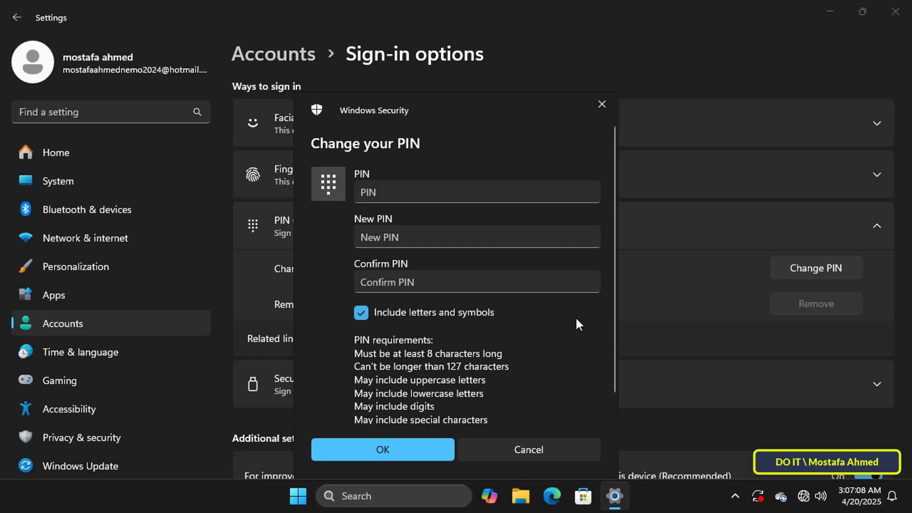